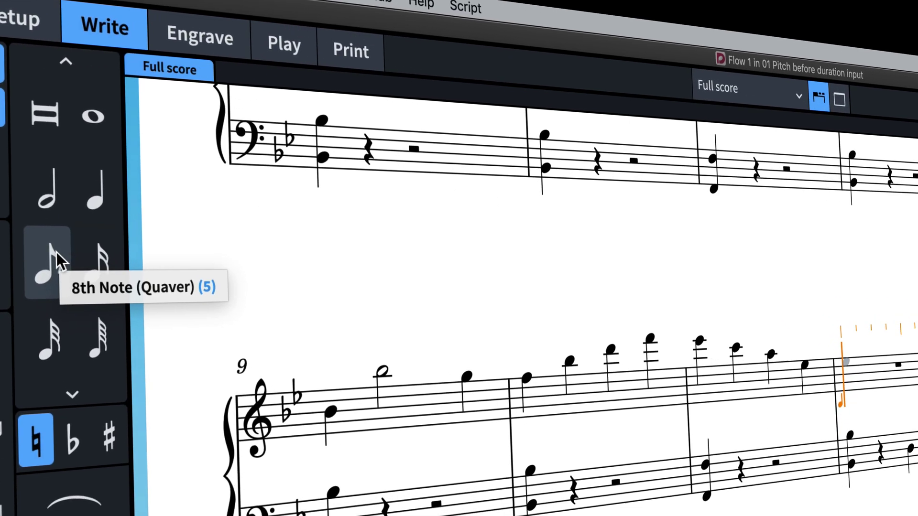
Step: In bar 12 of the treble staff, enter an eighth-note D, sixteenth-notes C and B-flat, and an eighth-note B-flat
click(41, 229)
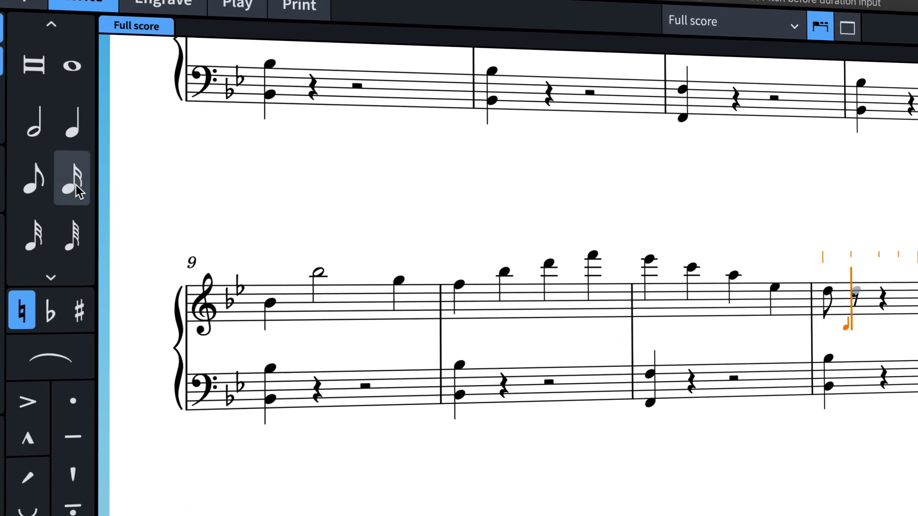
click(84, 246)
click(79, 173)
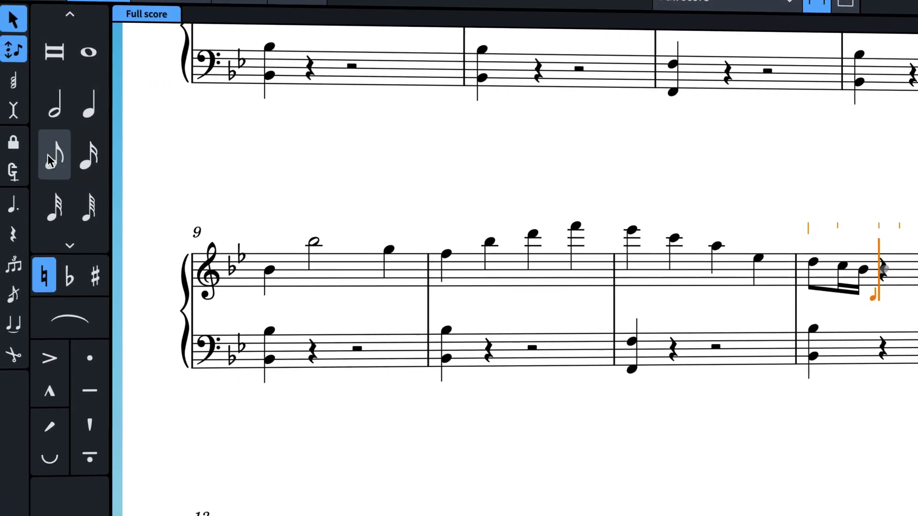
click(35, 169)
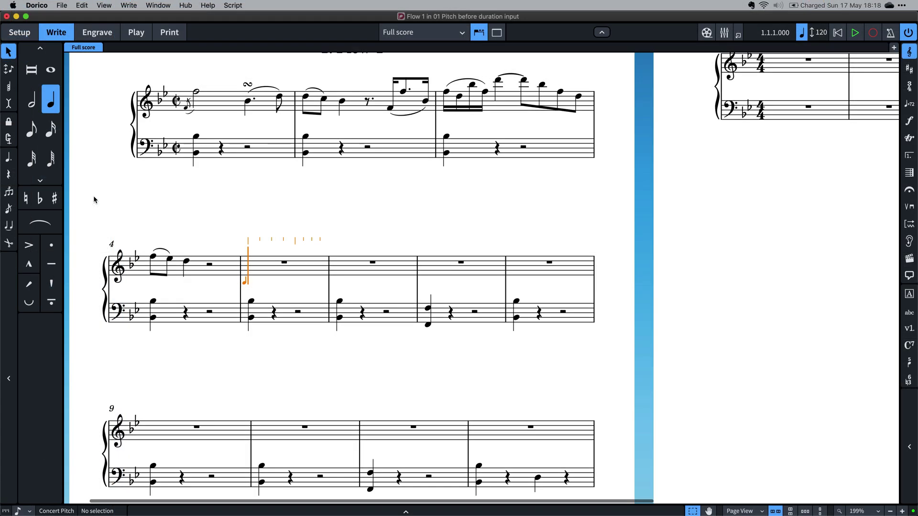
Step: Fill bar 5 of the treble staff with a quarter-note B-flat, a dotted-quarter E-flat, and eighth-notes E-flat, F and G
key(b)
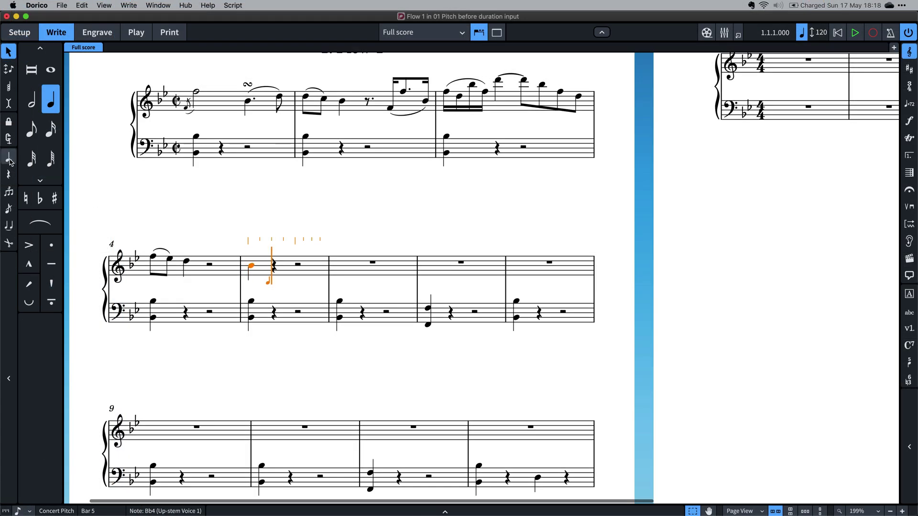
click(8, 157)
key(e)
click(32, 135)
key(e)
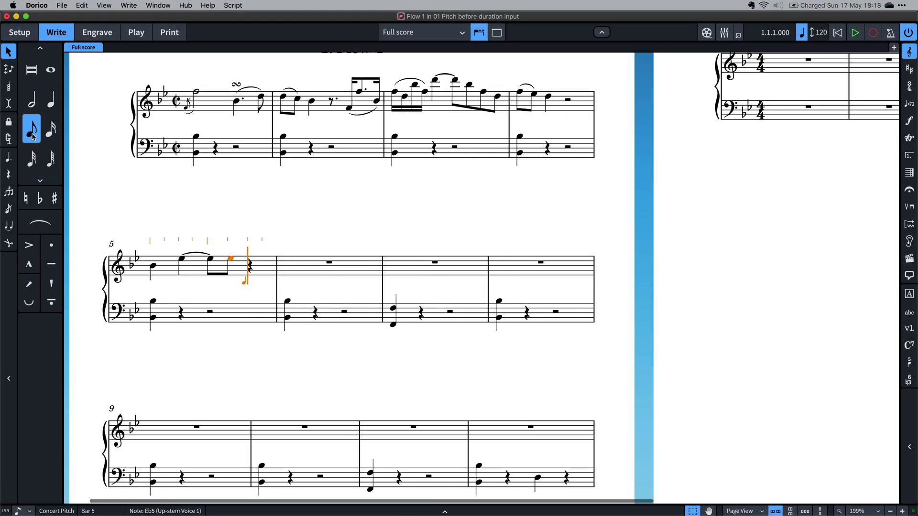
key(f)
key(g)
key(g)
Step: Fill bar 6 of the treble staff with eighth-notes G and F, a half-note F, and a quarter-note high B-flat
key(f)
click(34, 102)
key(f)
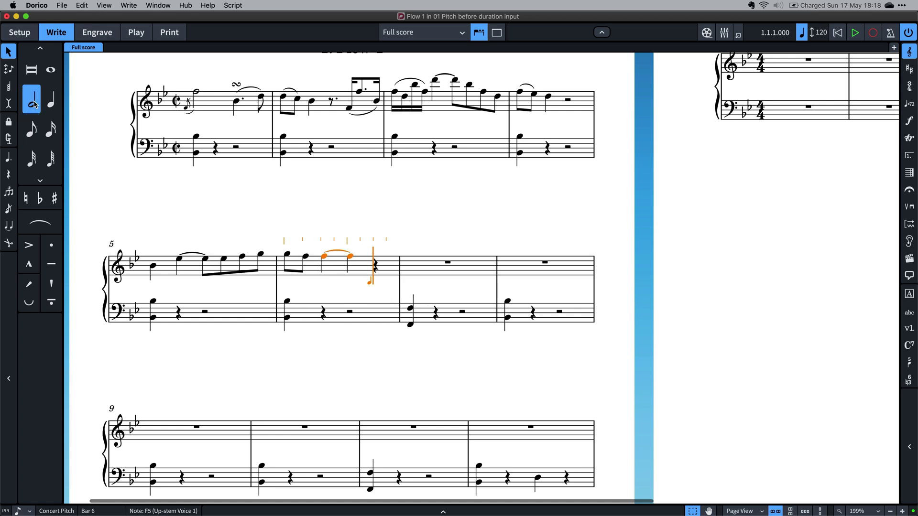
click(54, 102)
key(b)
Step: Fill bar 7 of the treble staff with eighth-notes B-flat and A, a half-note C, and a quarter-note E-flat
click(32, 129)
key(b)
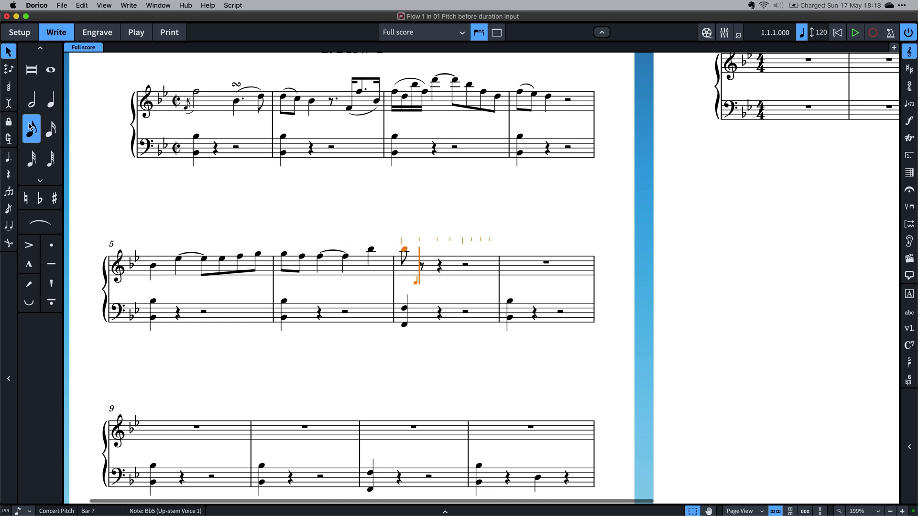
key(a)
click(32, 103)
key(c)
click(51, 100)
key(e)
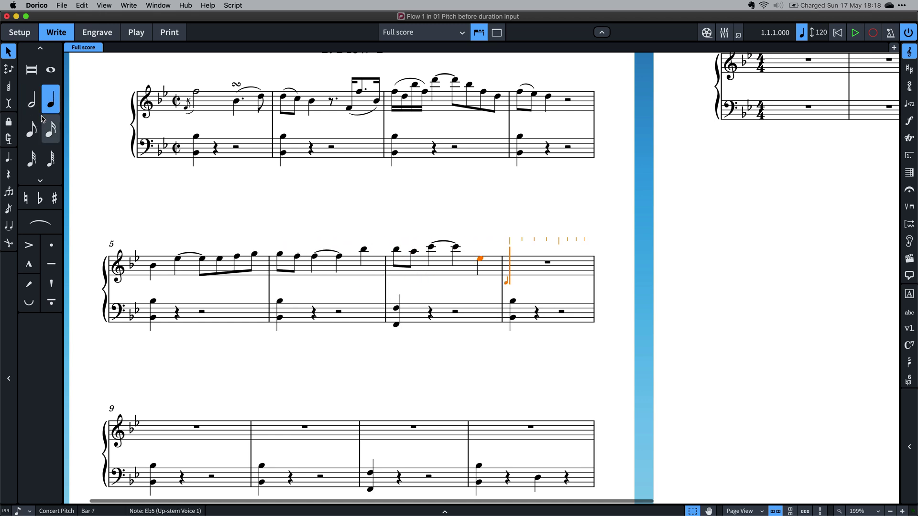
Step: Enter eighth-notes D and E-flat and a quarter-note F in bar 8 of the treble staff, and end note input
click(31, 128)
key(d)
key(e)
key(f)
click(54, 105)
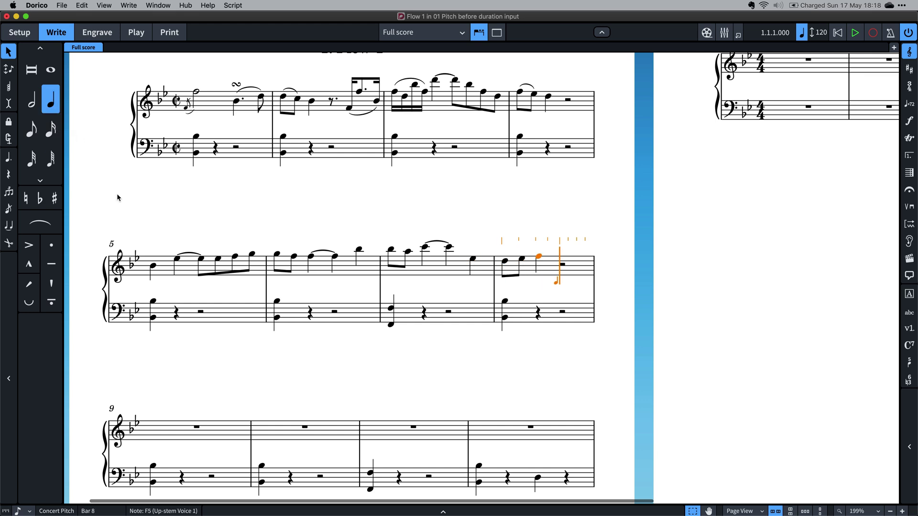
key(Escape)
Step: With Pitch before Duration on, try several pitches at the start of bar 9's treble staff and enter a quarter-note B-flat
scroll(97, 412, down, 1)
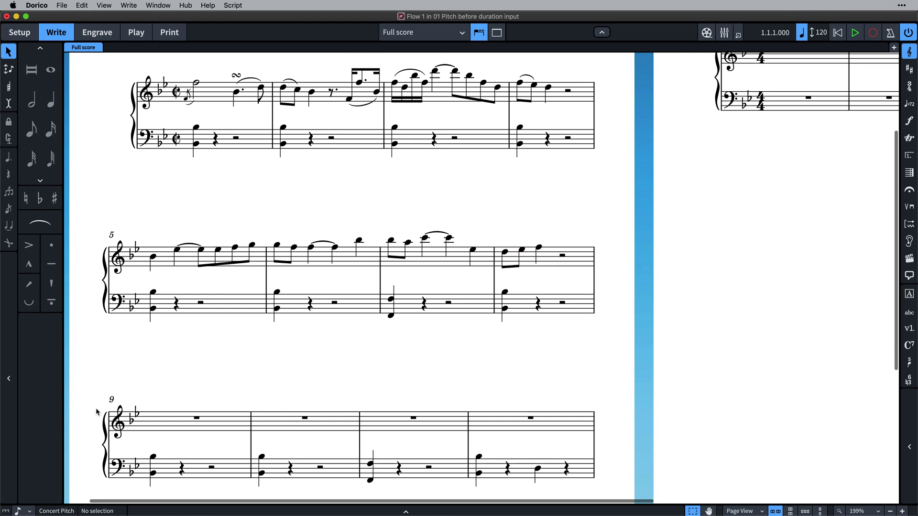
scroll(98, 412, down, 10)
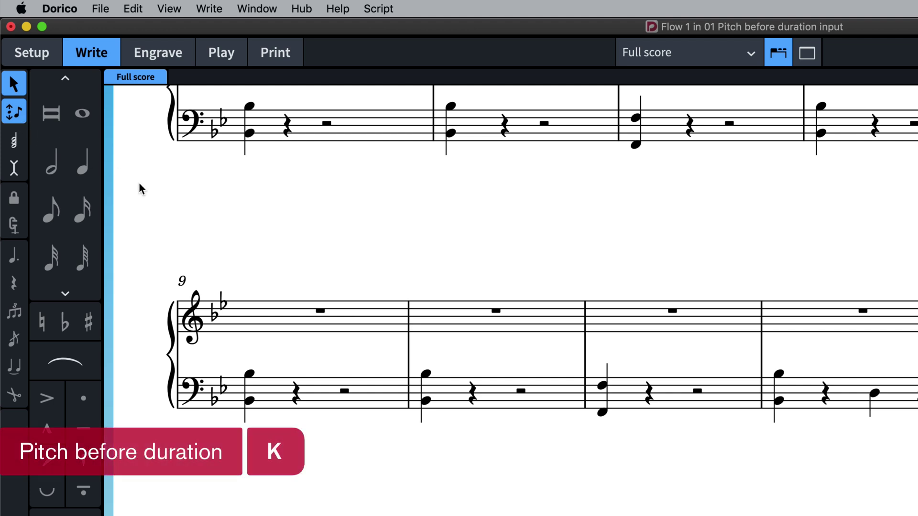
double_click(245, 322)
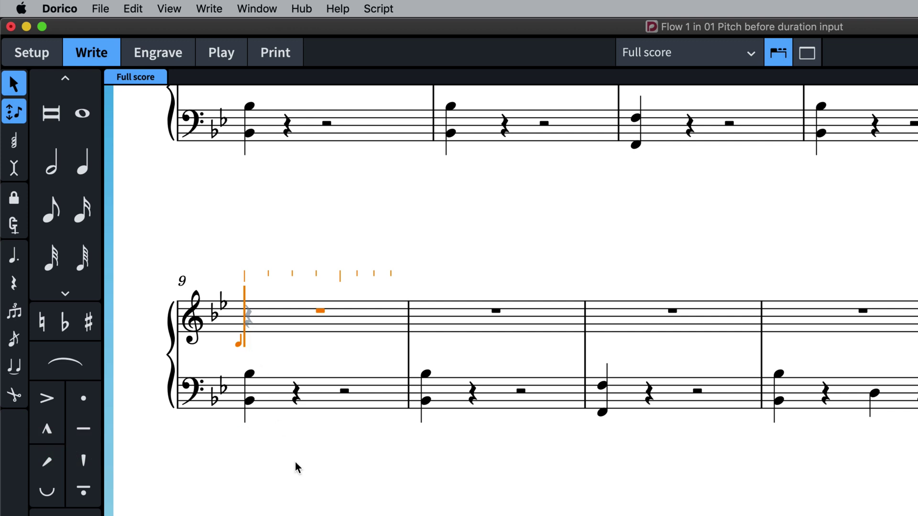
key(c)
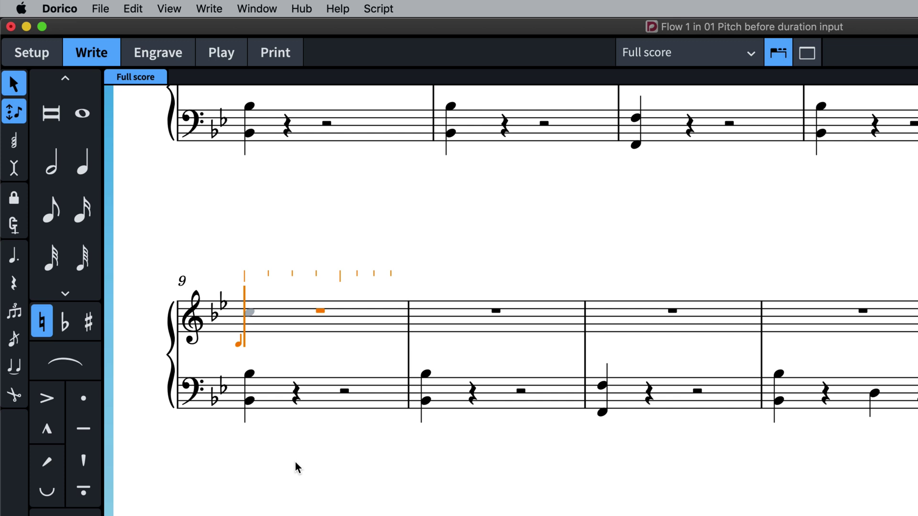
key(e)
key(g)
key(b)
click(83, 170)
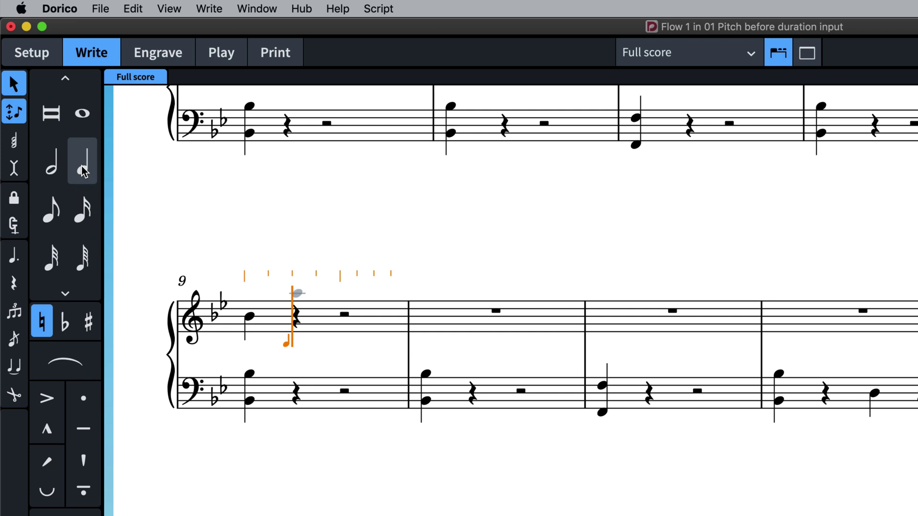
Step: Complete bar 9 of the treble staff with a half-note high B-flat and a quarter-note G
click(52, 165)
key(g)
click(83, 171)
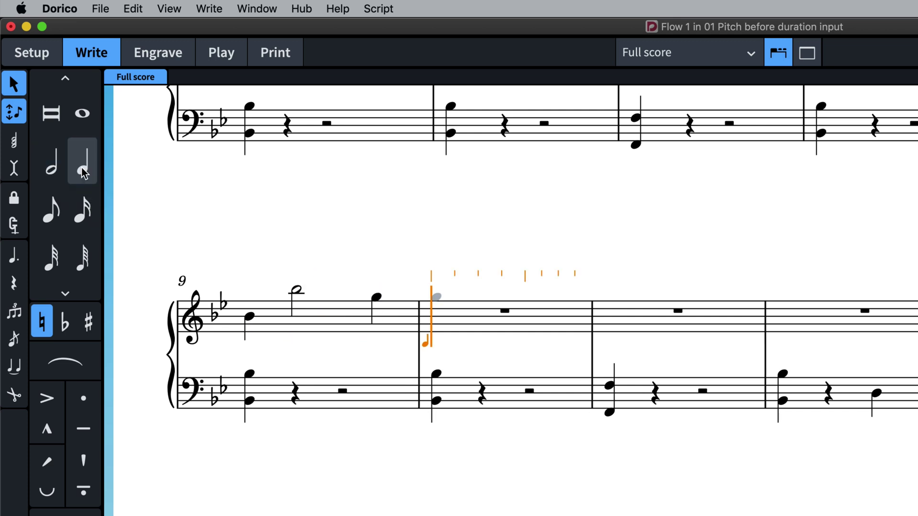
Step: Fill bar 10 of the treble staff with rising quarter-notes F, B-flat, D and F, choosing each pitch before its duration
key(f)
click(83, 171)
key(a)
click(83, 171)
key(c)
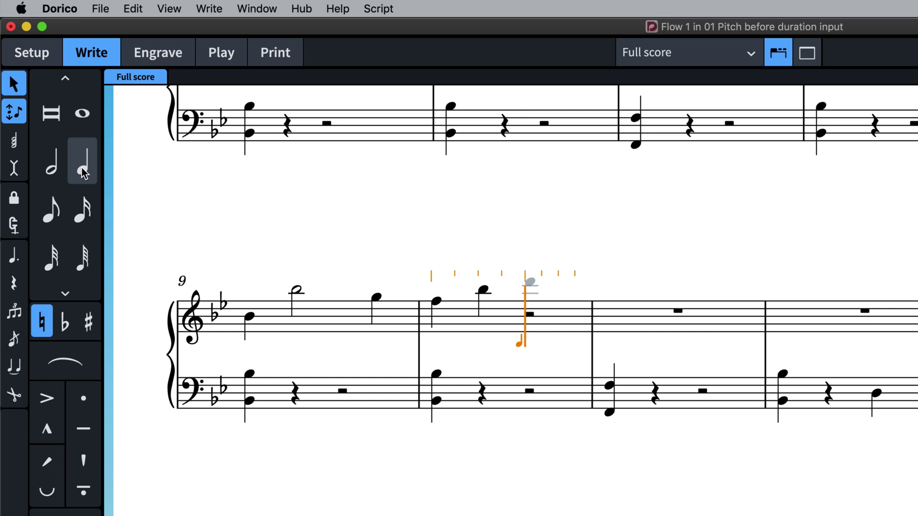
click(83, 171)
key(e)
click(83, 171)
Step: Fill bar 11 of the treble staff with descending quarter-notes E-flat, C, A and E-flat, choosing each pitch before its duration
key(d)
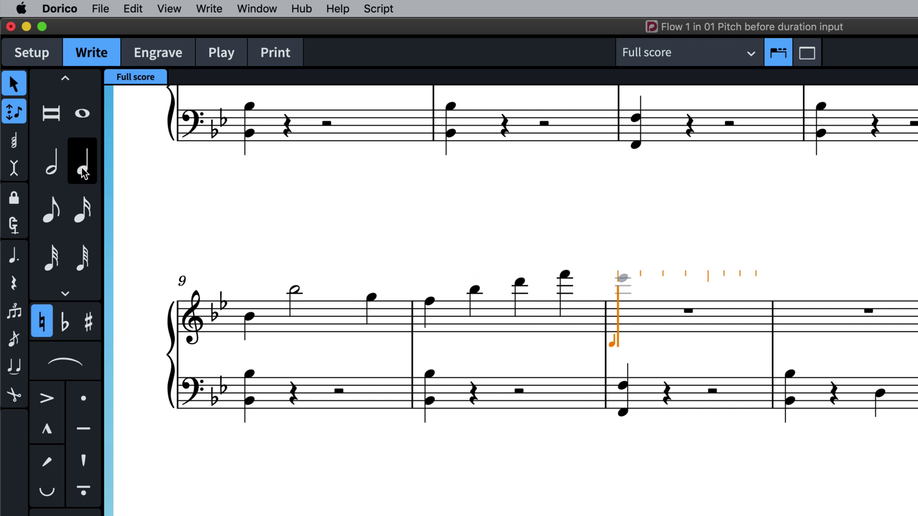
click(83, 172)
key(c)
click(83, 171)
key(a)
click(83, 172)
key(f)
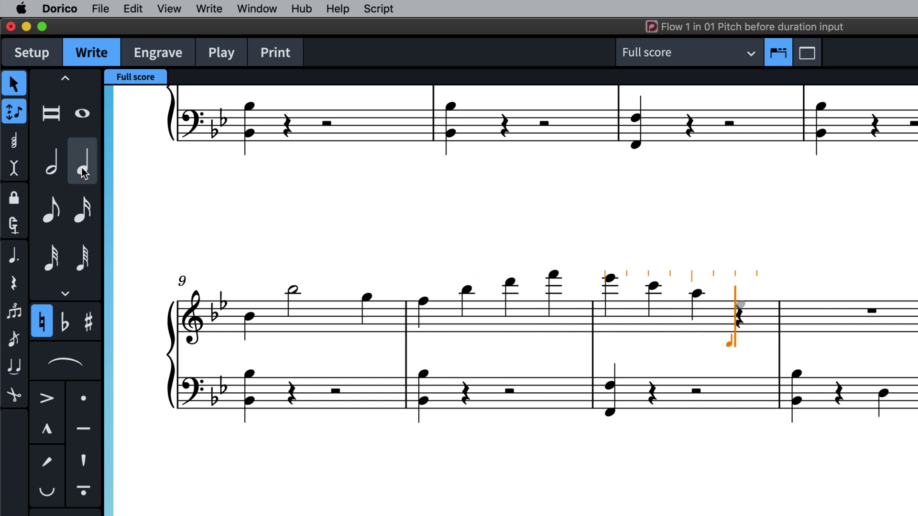
click(83, 171)
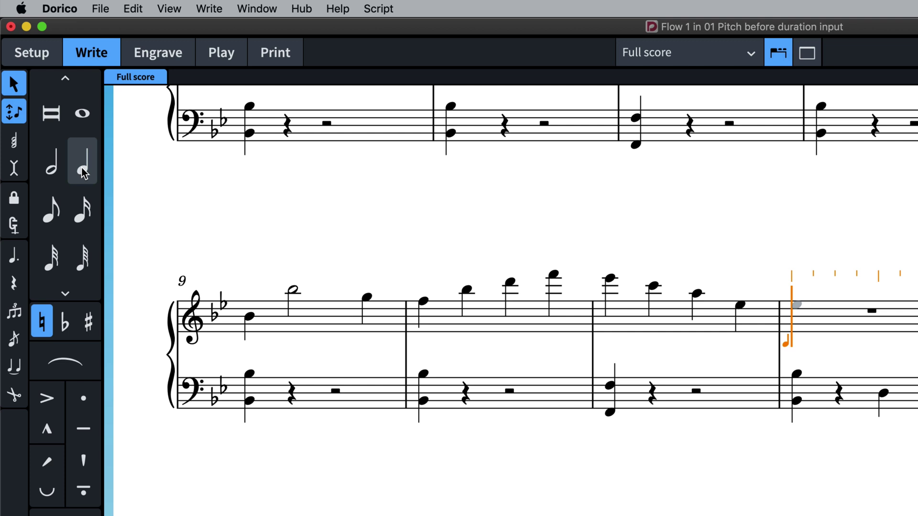
Step: Choosing pitch before duration, enter an eighth-note D, sixteenth-notes C and B-flat, and an eighth-note B-flat in bar 12's treble staff
key(d)
click(57, 208)
key(c)
click(82, 209)
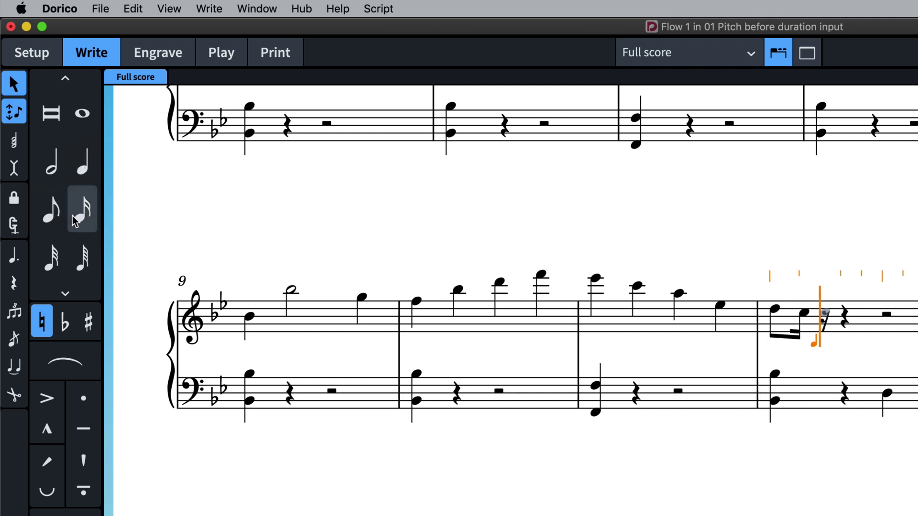
key(b)
click(70, 220)
click(49, 214)
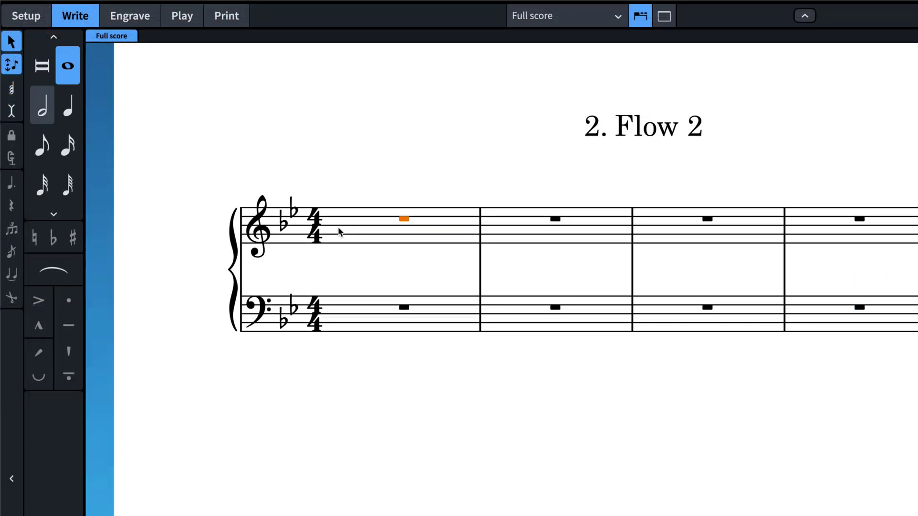
Step: Extend the input caret across both staves in Flow 2 and enter two half-note chords in bar 1 and a whole-note chord in bar 2
key(shift+n)
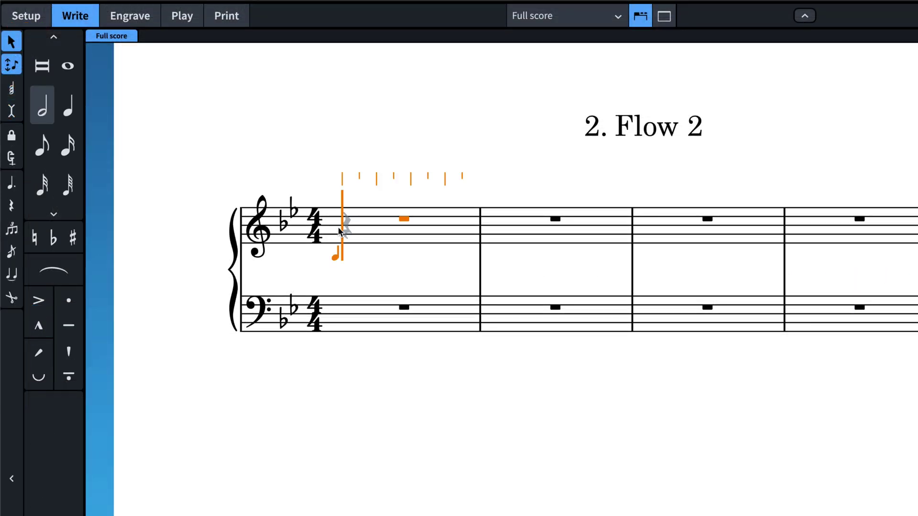
key(shift+Down)
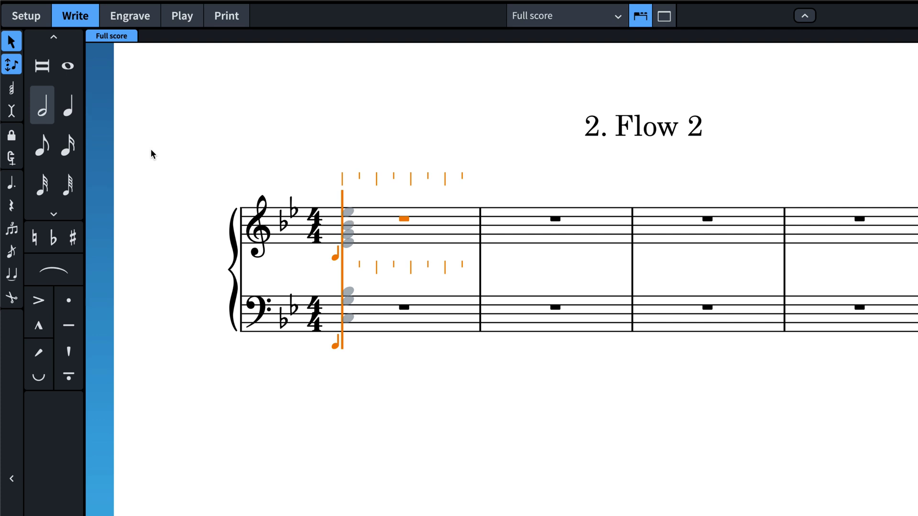
click(45, 110)
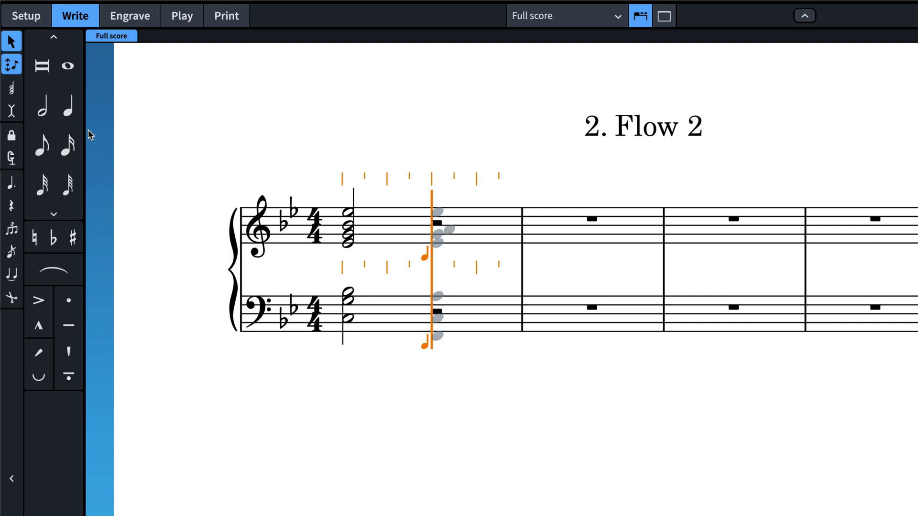
click(42, 115)
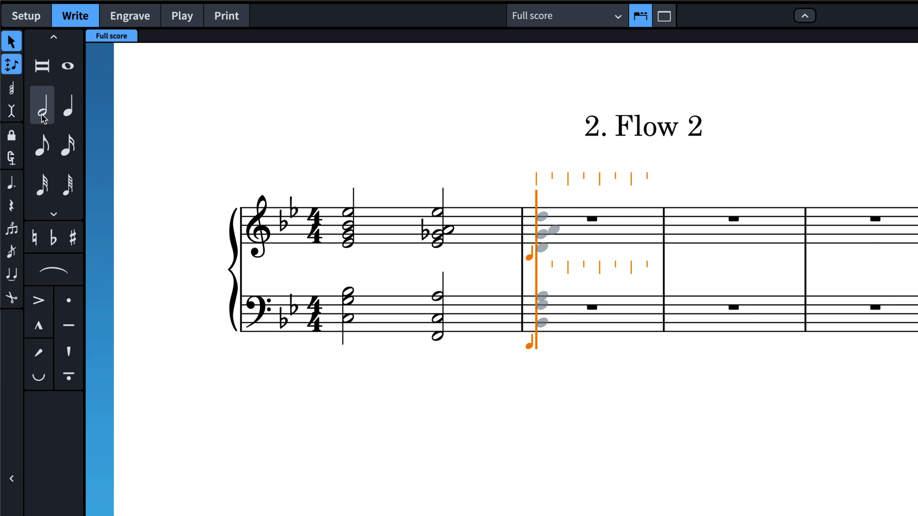
click(67, 66)
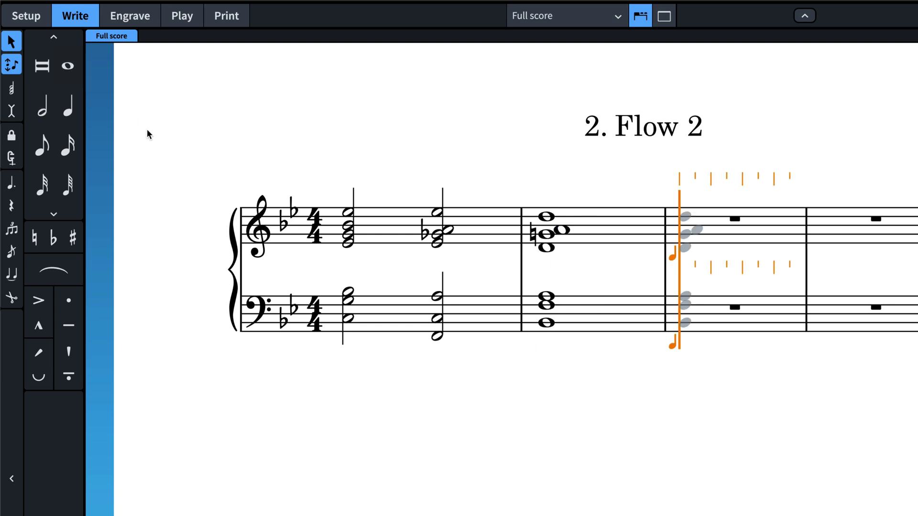
Step: Enter a quarter-note B-flat at the start of Flow 2's bar 4 in the treble staff, followed by a 3:2e tuplet
double_click(816, 230)
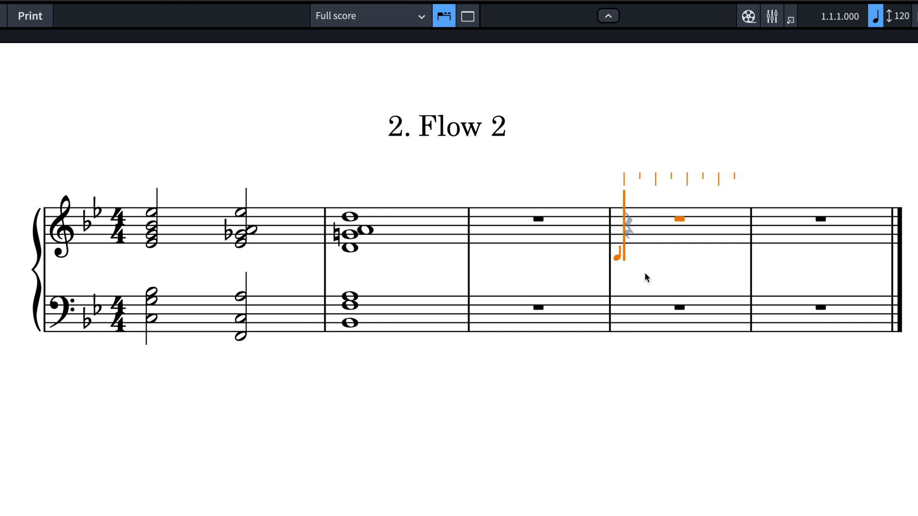
key(b)
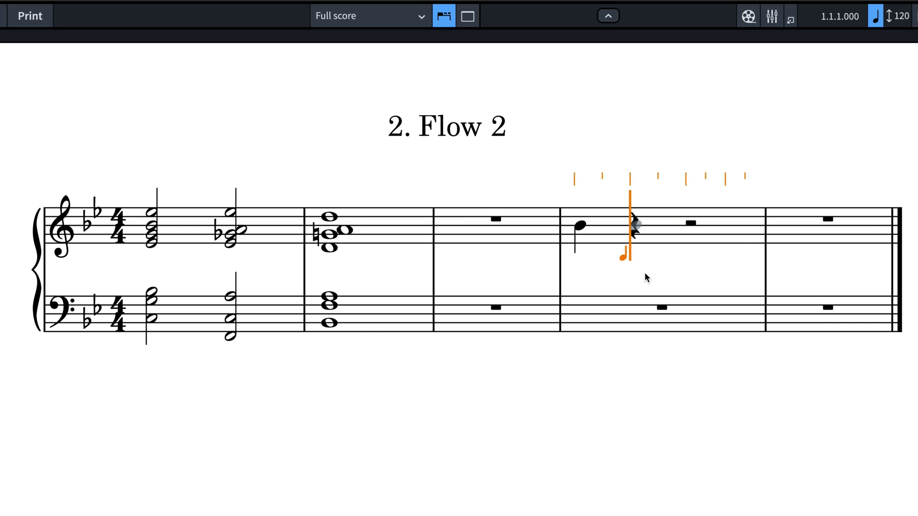
key(shift+p)
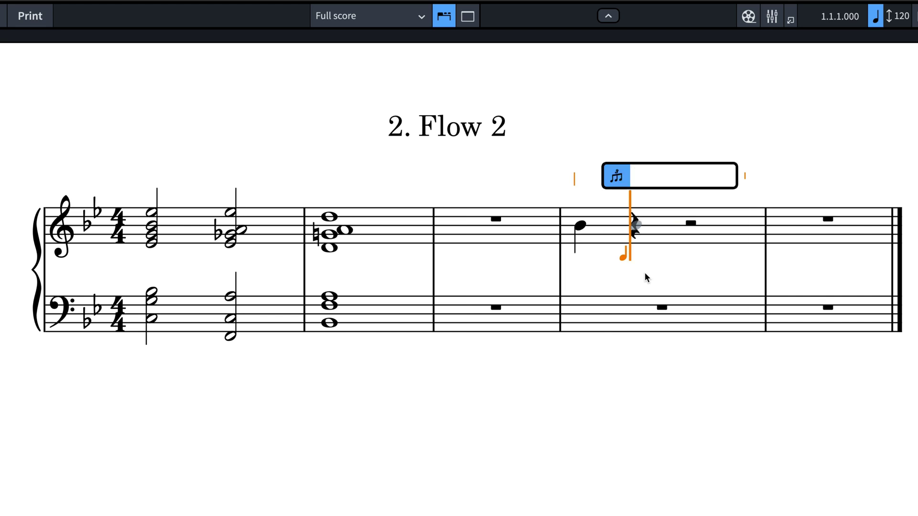
text(3:2e)
key(Return)
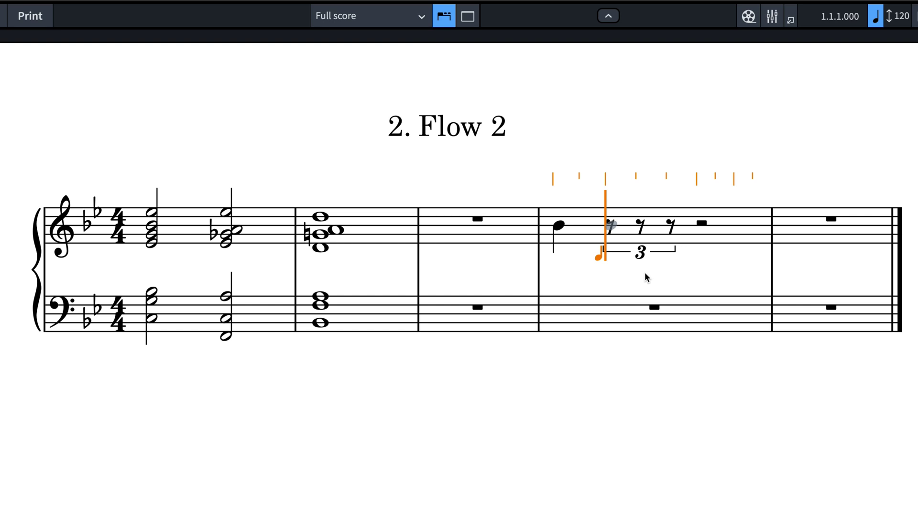
Step: Fill the triplet with eighth-notes A, B-flat and C, add a quarter-note B-flat, and end note input
key(a)
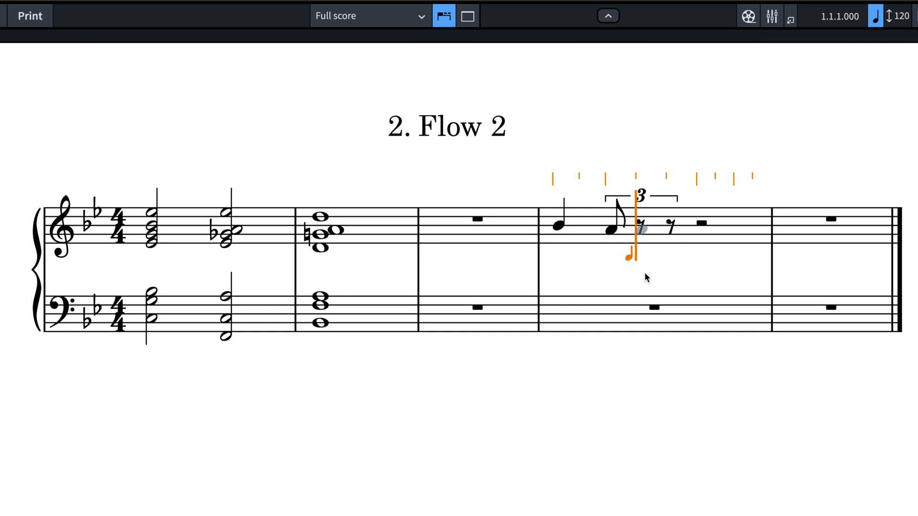
key(b)
key(c)
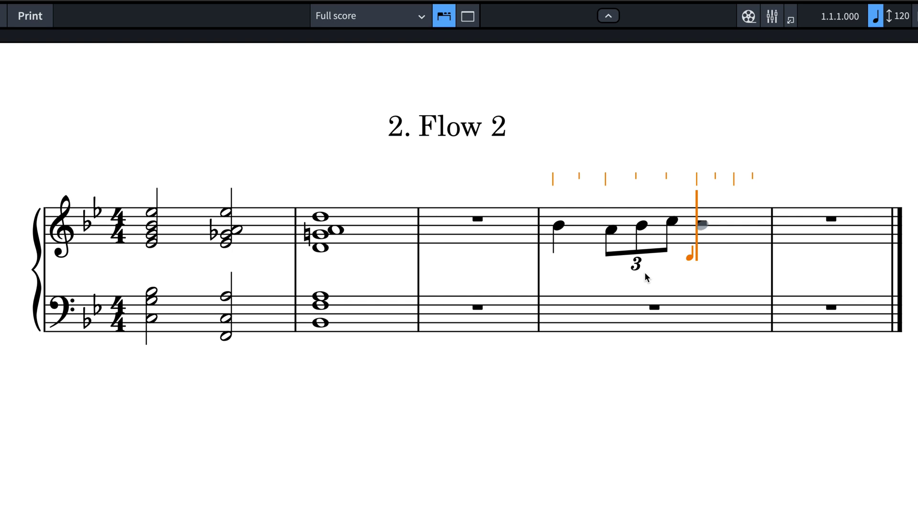
key(b)
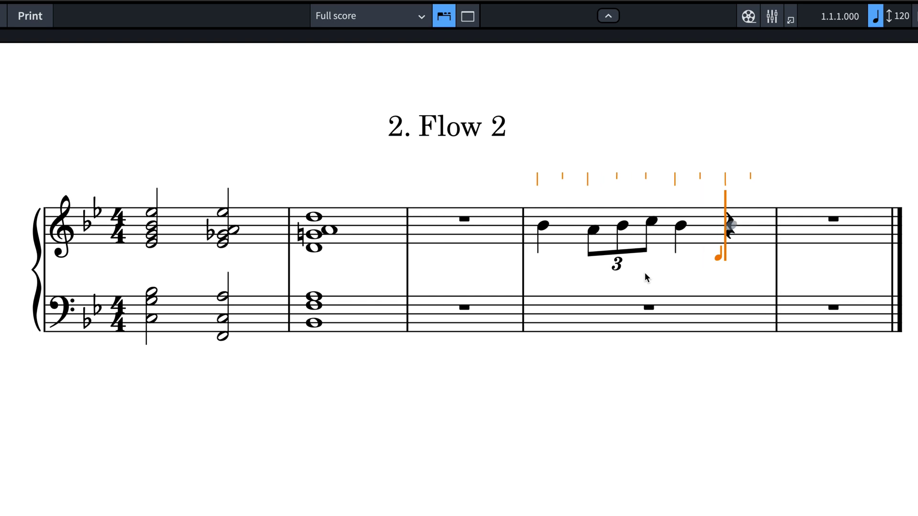
key(Escape)
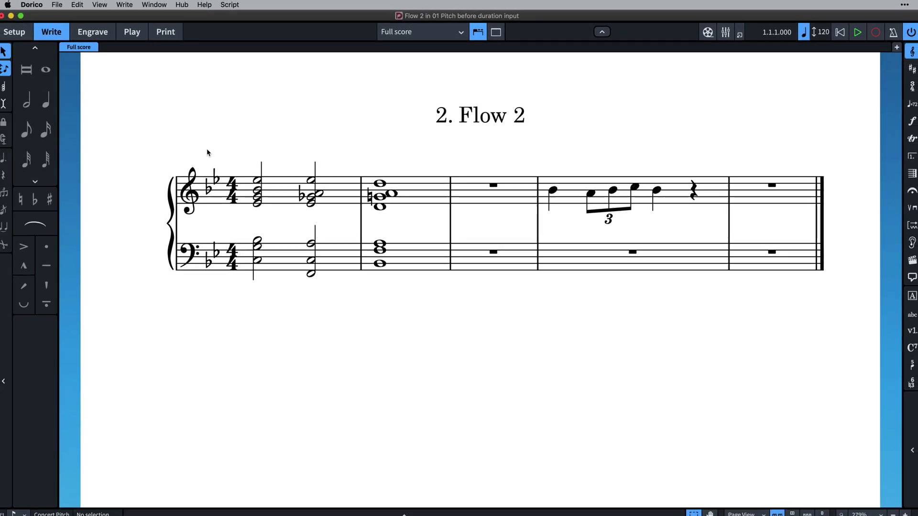
Step: In the Note Input and Editing preferences, specify pitch Before Duration and accidentals, rhythm dot and articulations After inputting note, and apply both
click(37, 6)
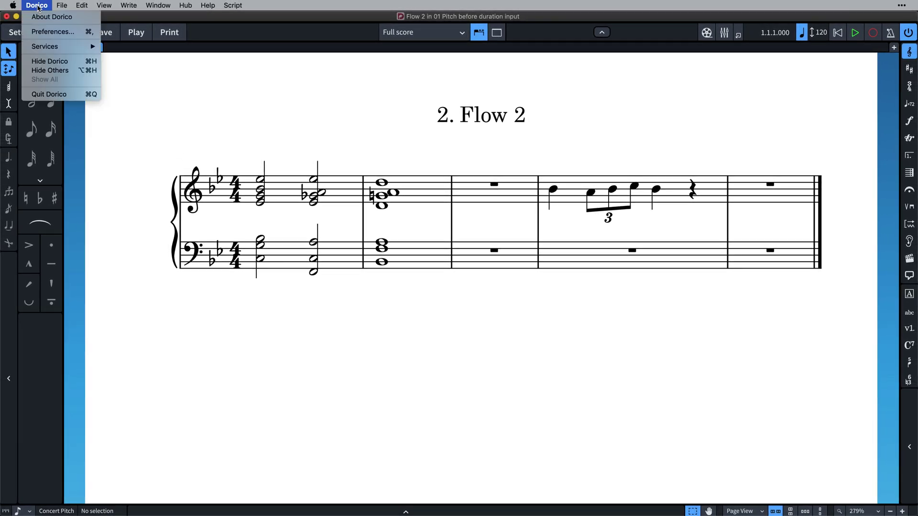
click(53, 32)
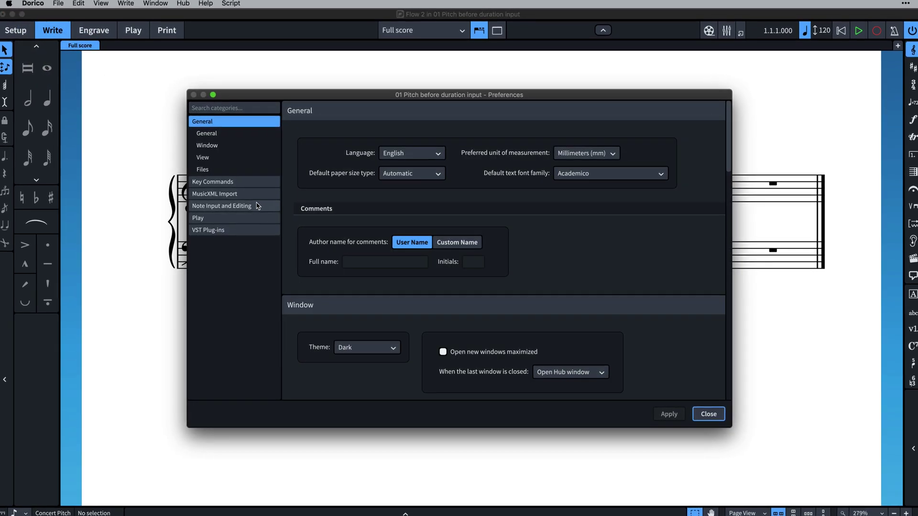
click(259, 206)
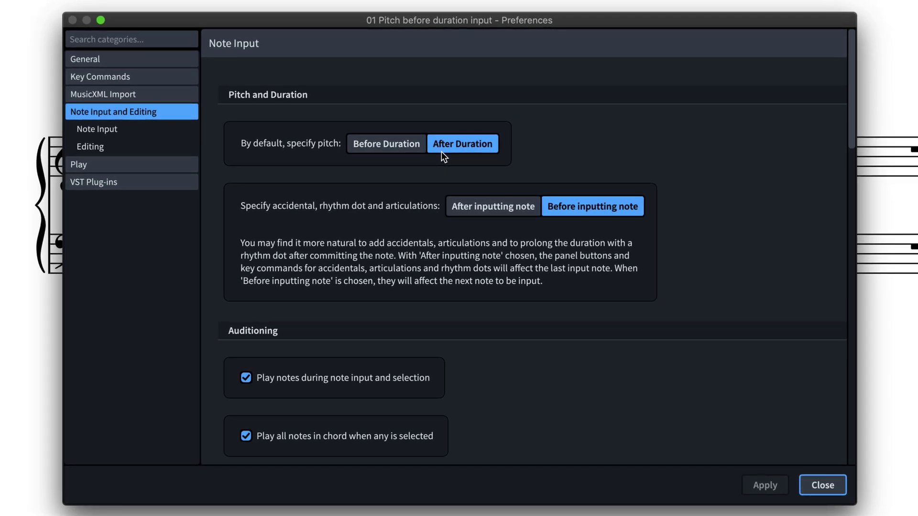
click(391, 151)
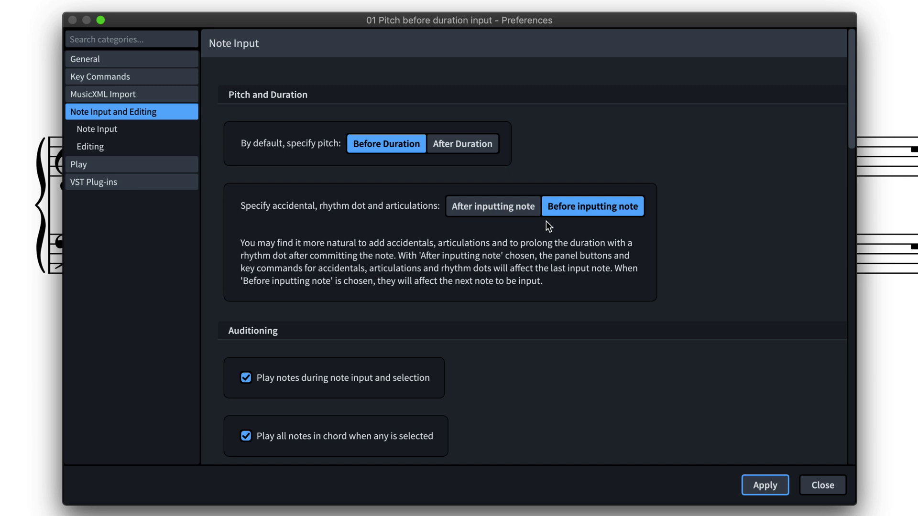
click(501, 213)
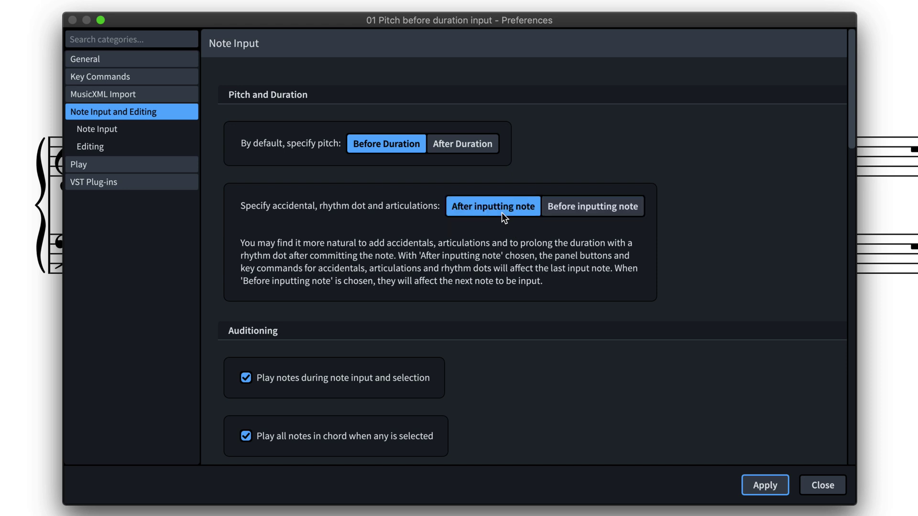
click(765, 485)
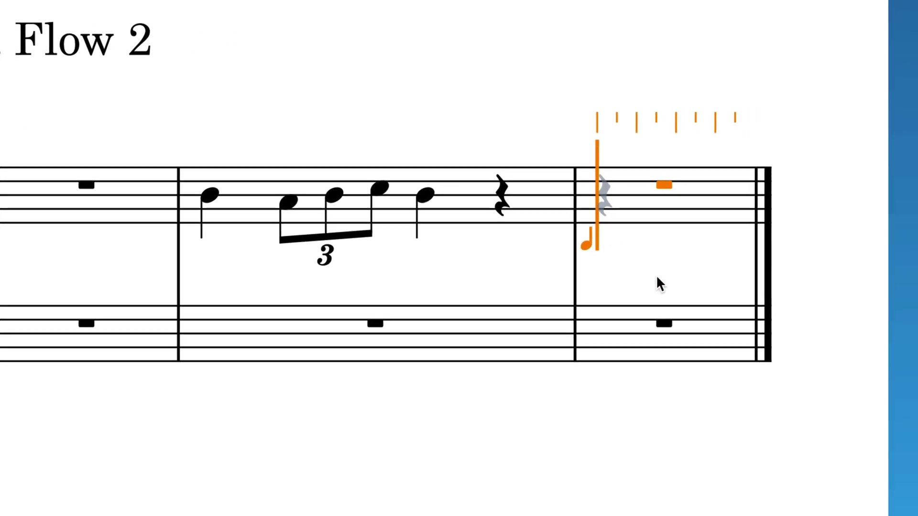
Step: Enter a quarter-note C in the treble staff of Flow 2's last bar, add a sharp, rhythm dot, accent and staccato, and end note input
key(c)
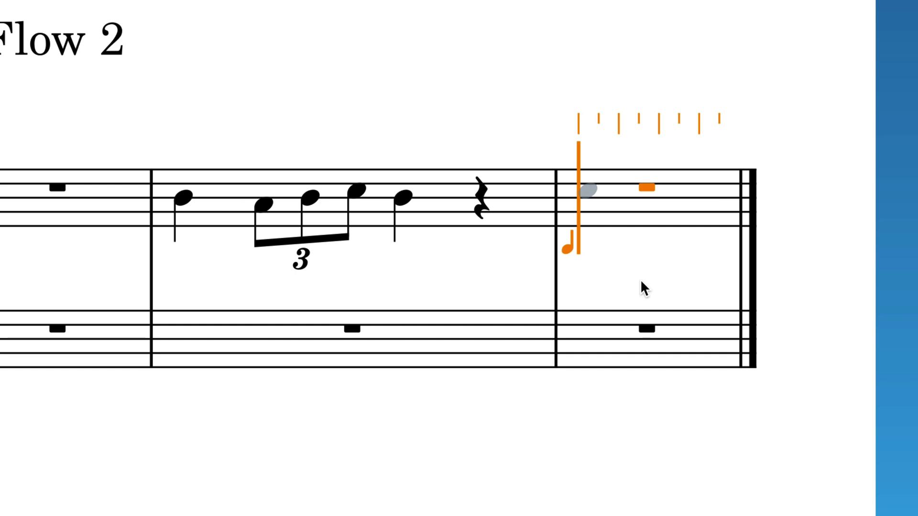
key(c)
key(equal)
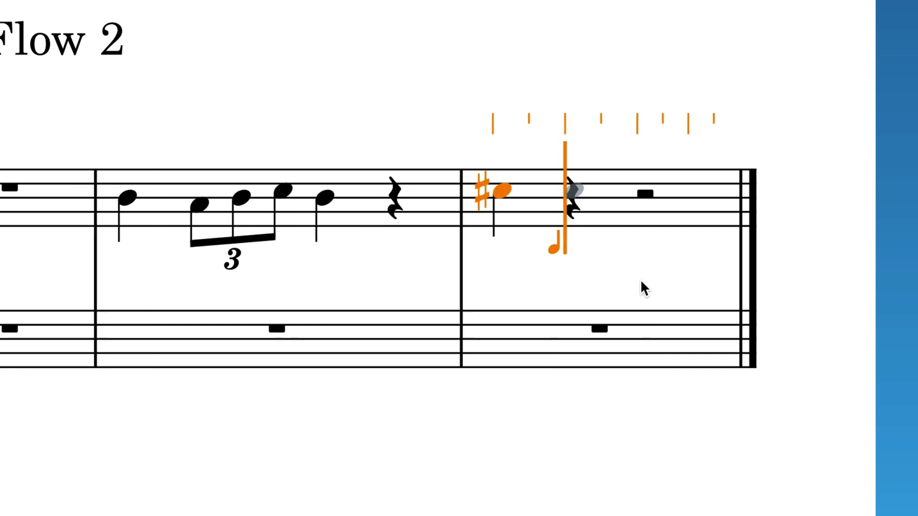
key(period)
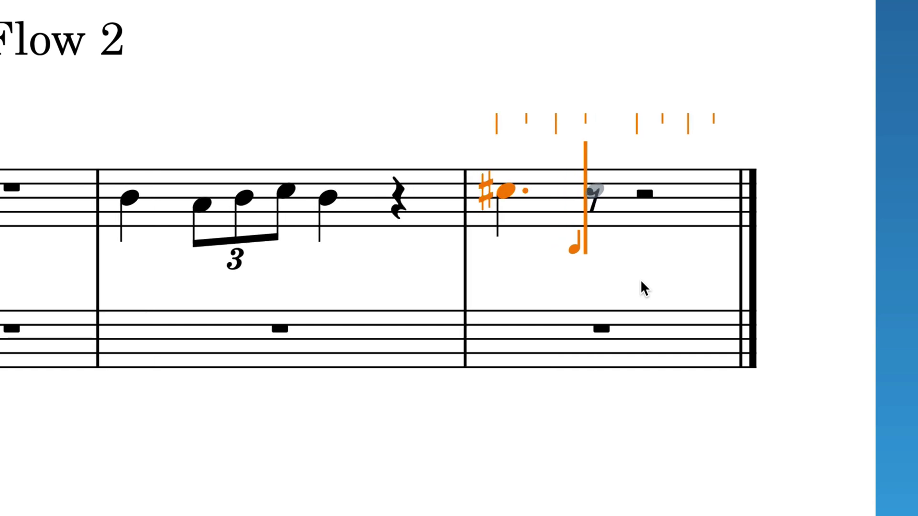
key(bracketleft)
key(Escape)
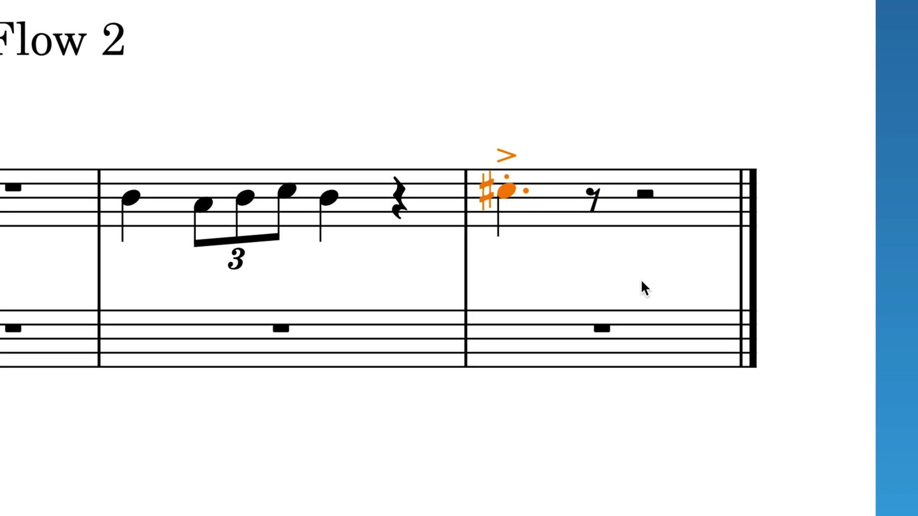
key(Escape)
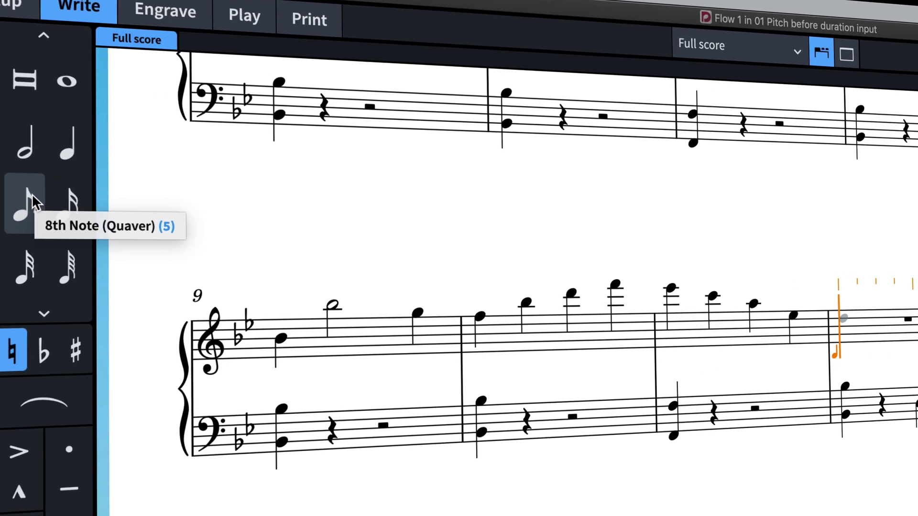
Step: In Flow 1's bar 12 treble staff, enter an eighth-note D, sixteenth-notes C and B-flat, and an eighth-note B-flat, choosing each pitch before its duration
click(45, 239)
click(77, 183)
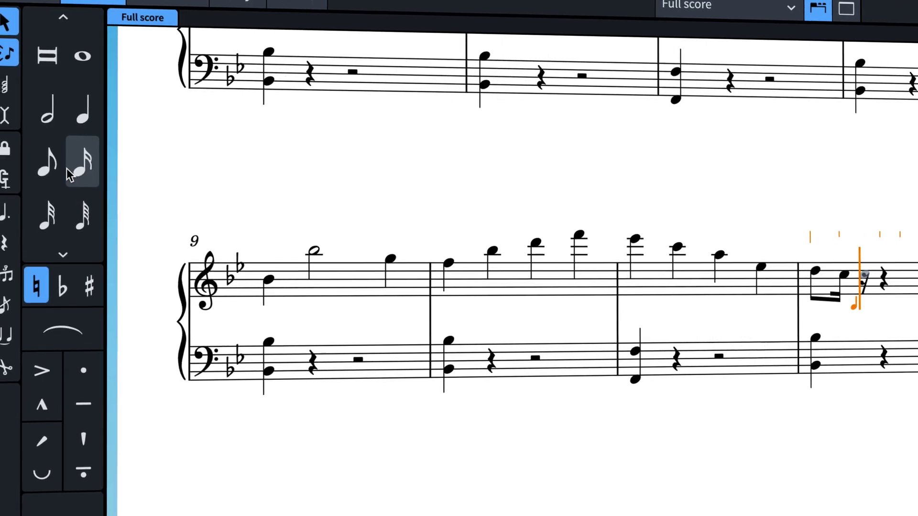
key(b)
click(75, 182)
click(50, 160)
key(b)
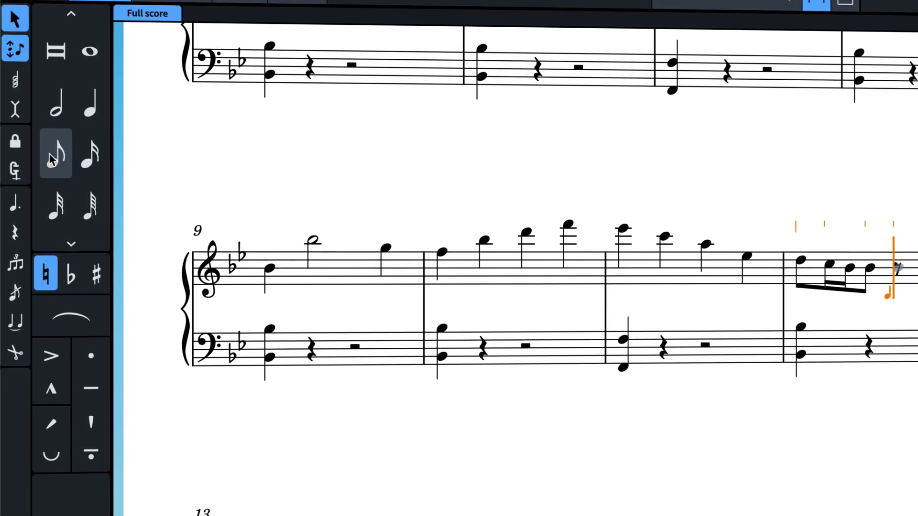